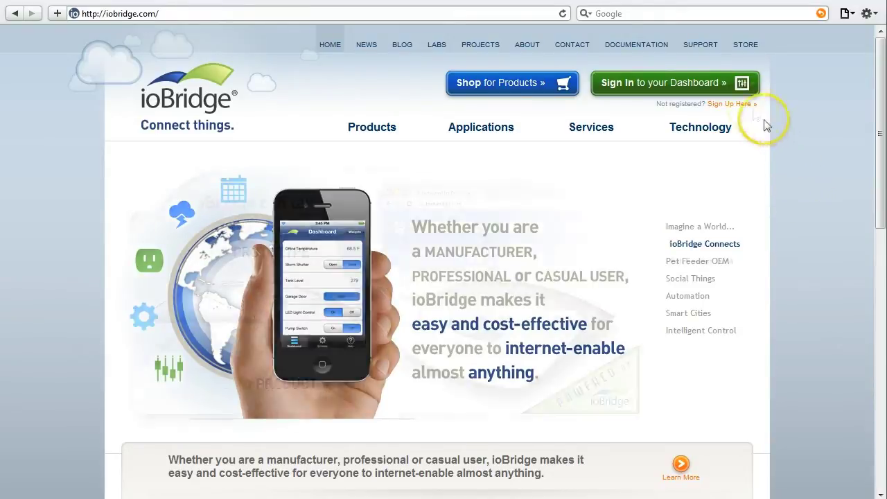
Open the ioBridge Create Account sign-up form from the home page.
{"action": "left_click", "coordinate": [744, 104]}
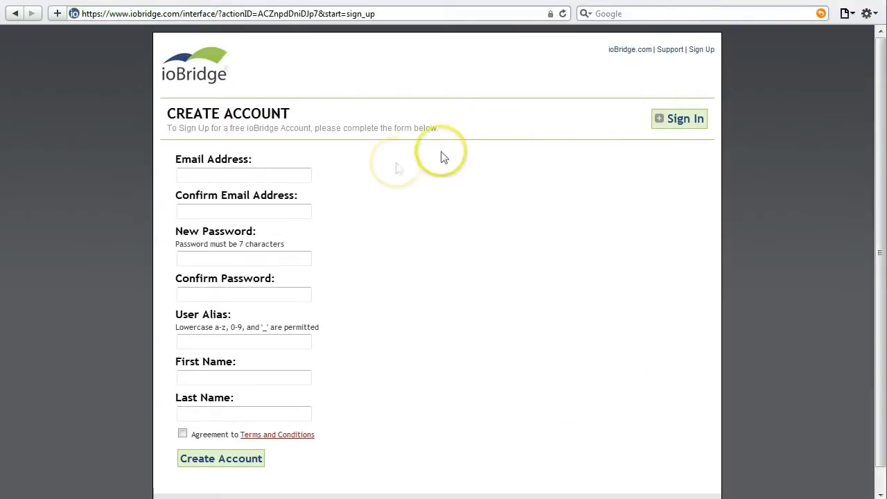
Fill in the new account details, accept the Terms and Conditions, and submit the registration.
{"action": "left_click", "coordinate": [249, 174]}
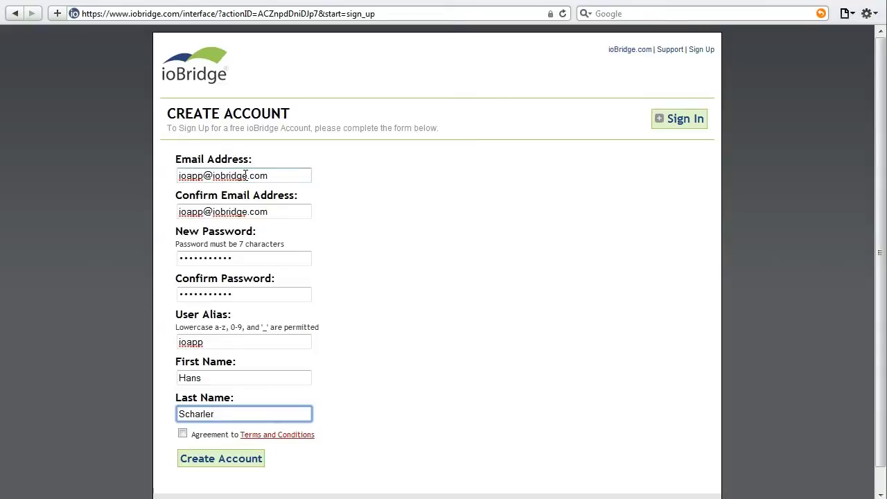
{"action": "left_click", "coordinate": [182, 433]}
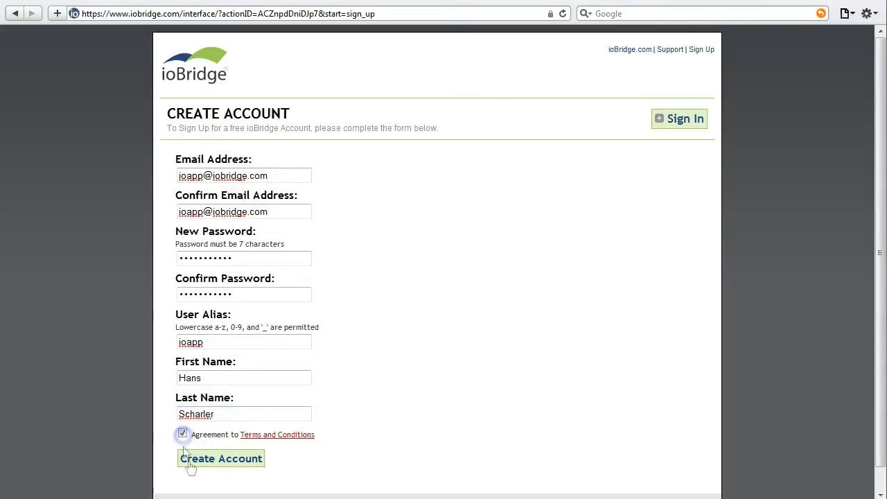
{"action": "left_click", "coordinate": [197, 462]}
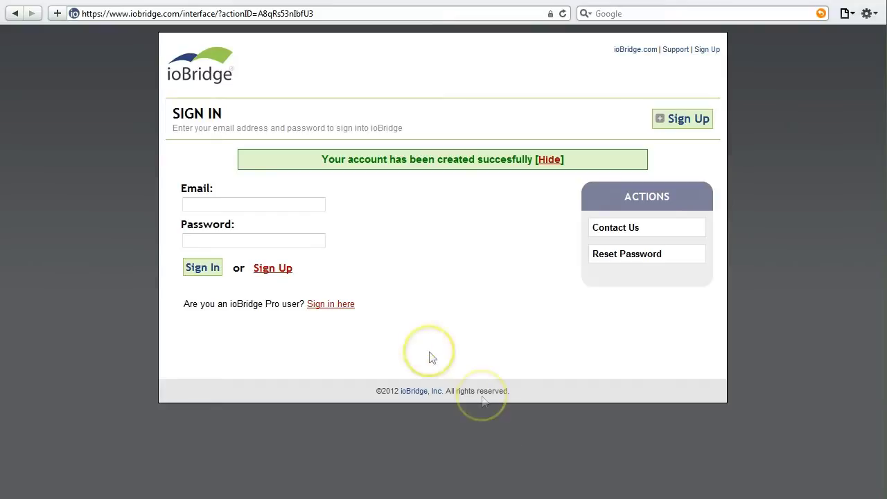
Sign in with the account e-mail and password, reaching the Create Widget page.
{"action": "left_click", "coordinate": [291, 206]}
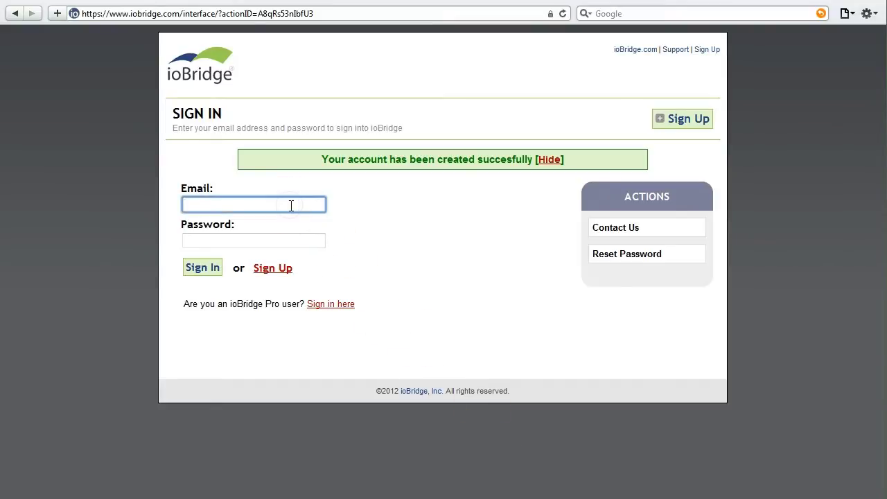
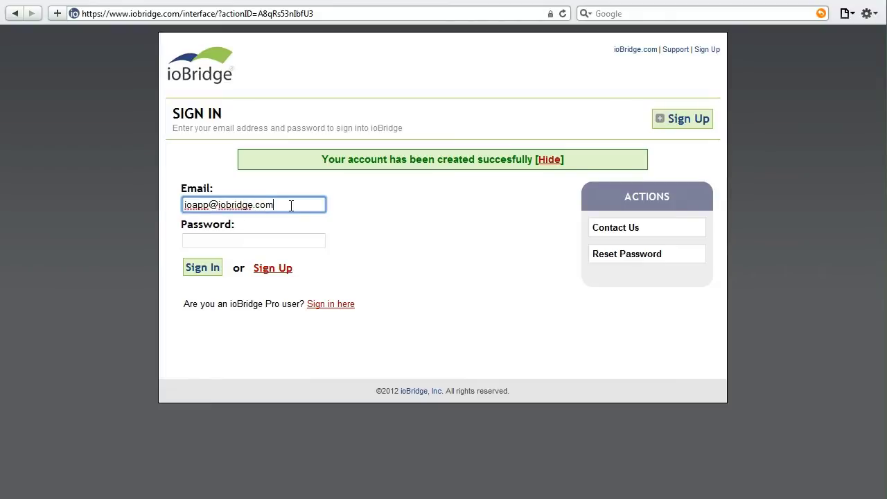
{"action": "key", "text": "Tab"}
{"action": "type", "text": "********"}
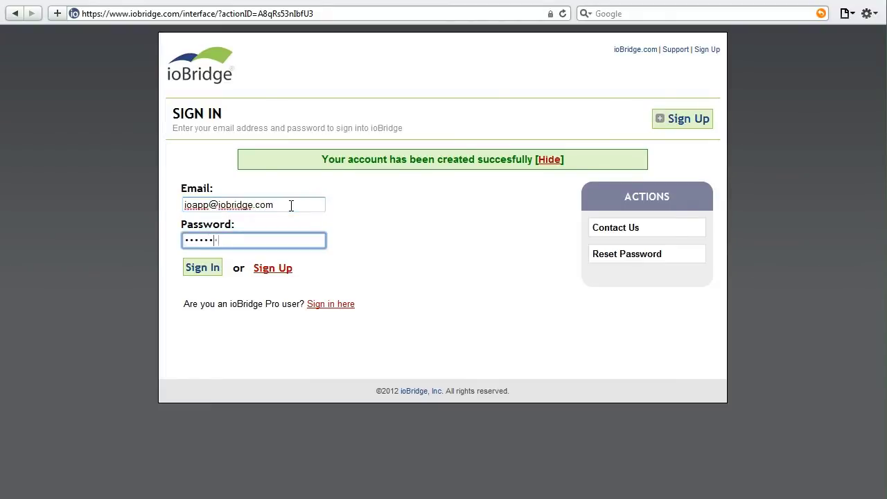
{"action": "type", "text": "***"}
{"action": "key", "text": "Return"}
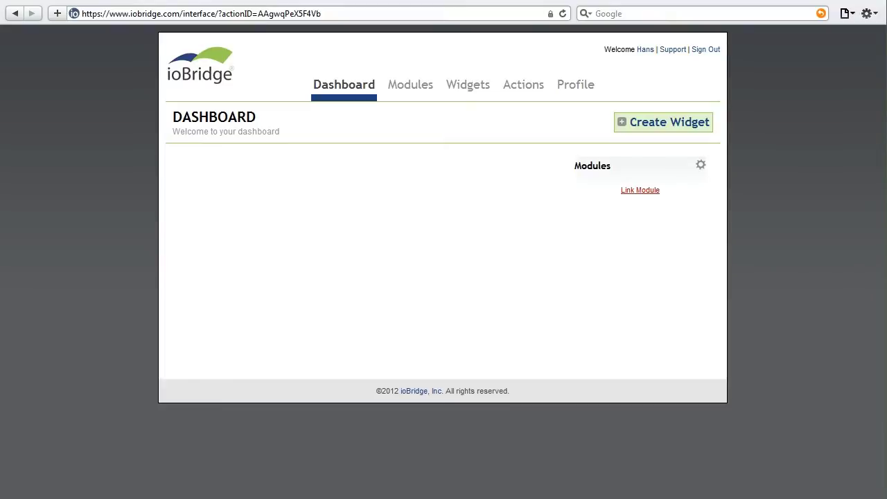
{"action": "left_click", "coordinate": [705, 133]}
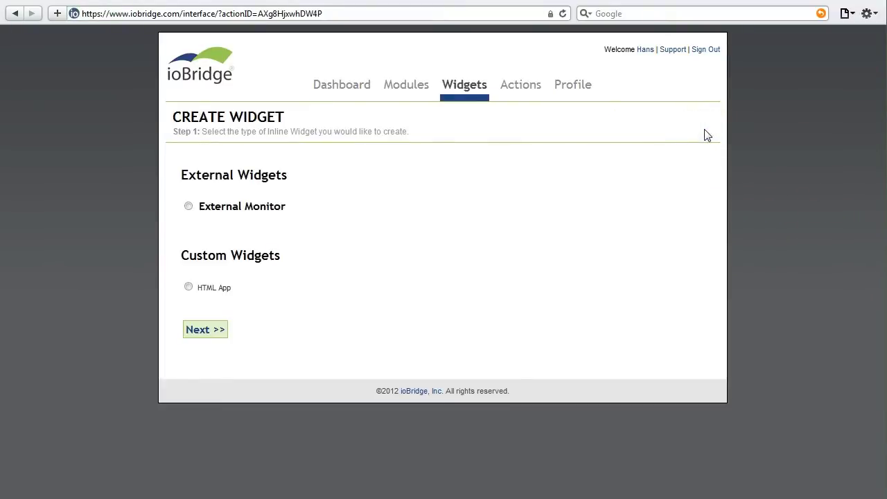
Create a Google Weather External Monitor widget, showing 80°F for Gainesville, FL.
{"action": "left_click", "coordinate": [224, 210]}
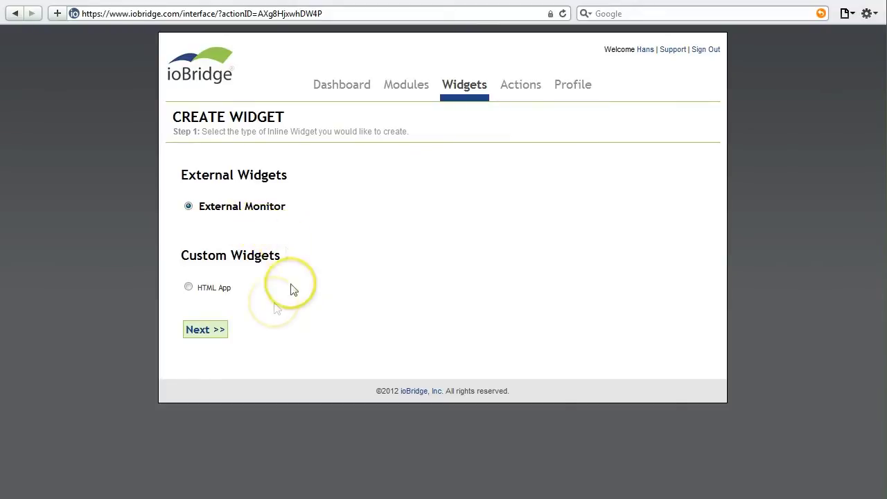
{"action": "left_click", "coordinate": [219, 330]}
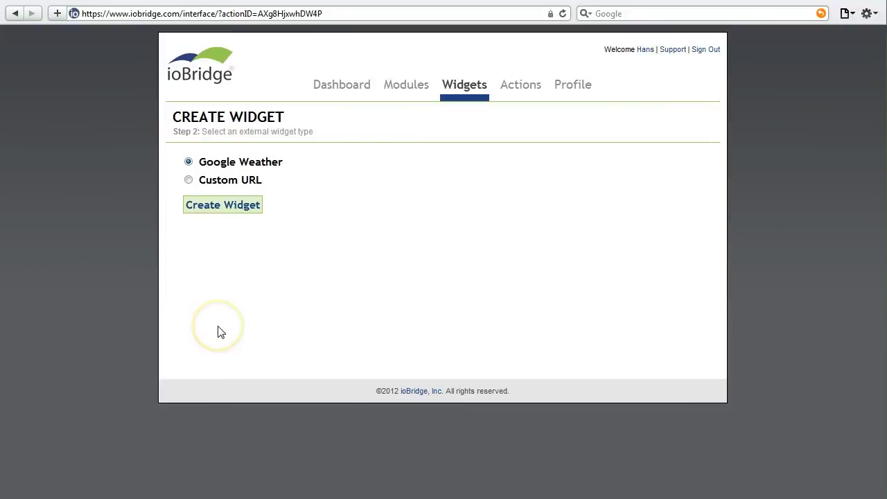
{"action": "left_click", "coordinate": [231, 215]}
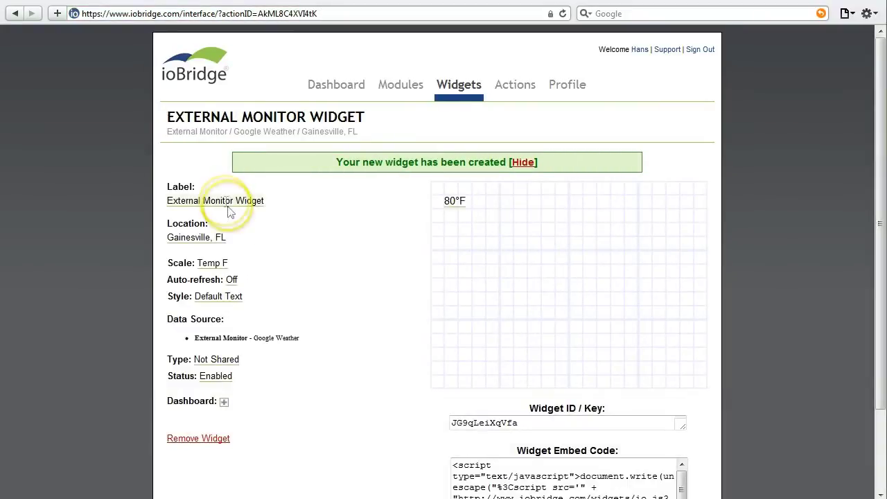
Label the widget 'My Temperature', set its location to Pittsburgh, PA, and add it to the dashboard.
{"action": "left_click", "coordinate": [227, 200]}
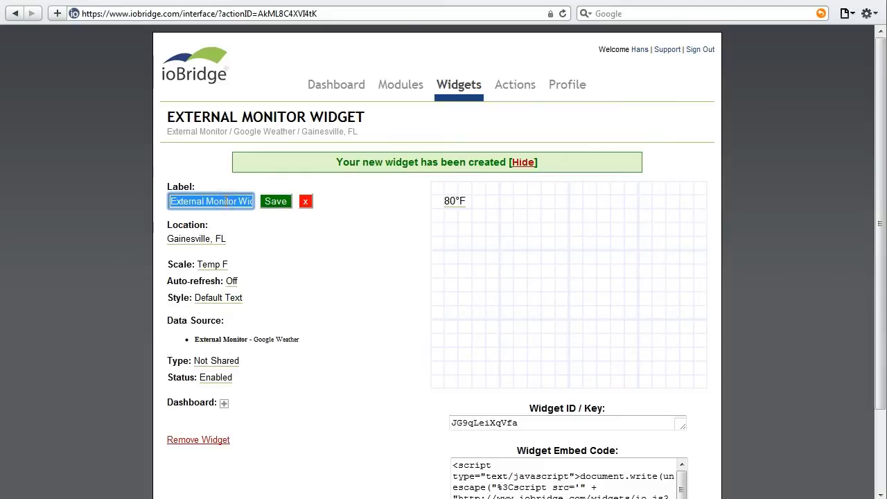
{"action": "type", "text": "My Te"}
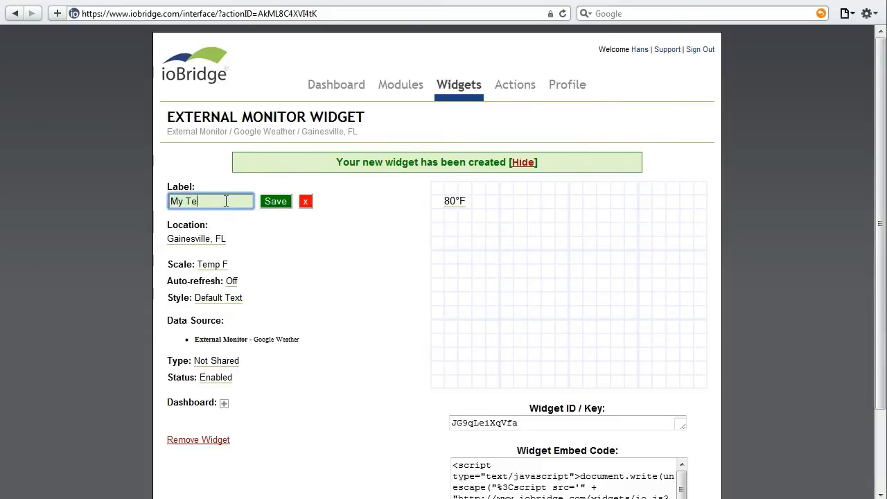
{"action": "type", "text": "mperature"}
{"action": "key", "text": "Return"}
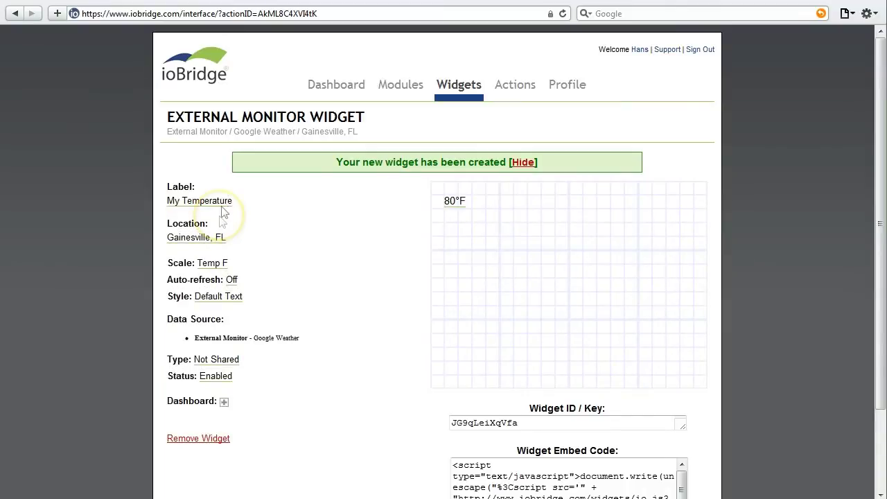
{"action": "left_click", "coordinate": [222, 237]}
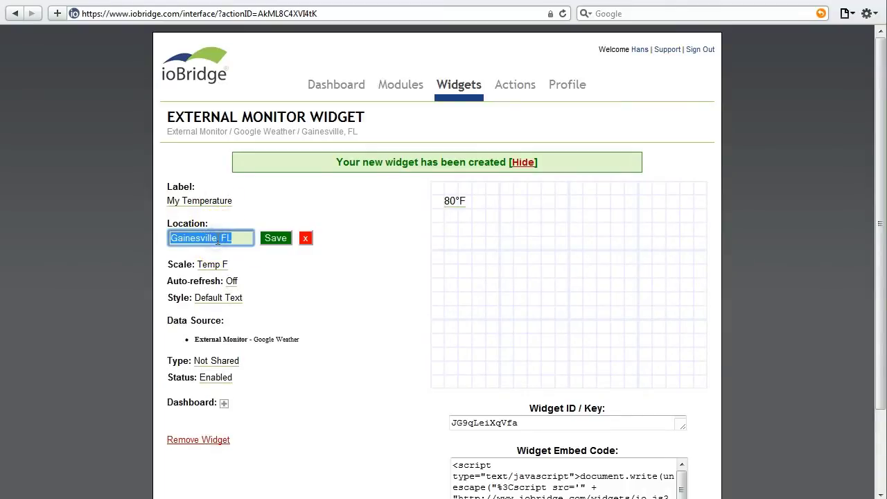
{"action": "type", "text": "Pittsburgh, PA"}
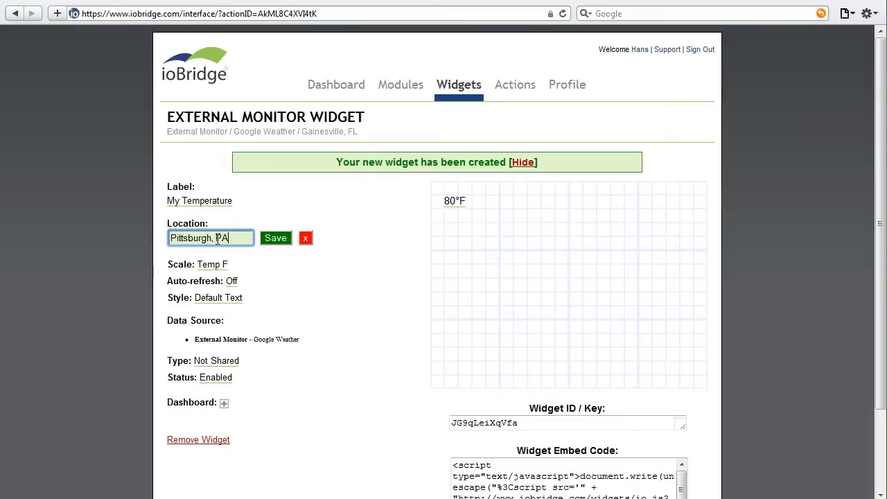
{"action": "key", "text": "Return"}
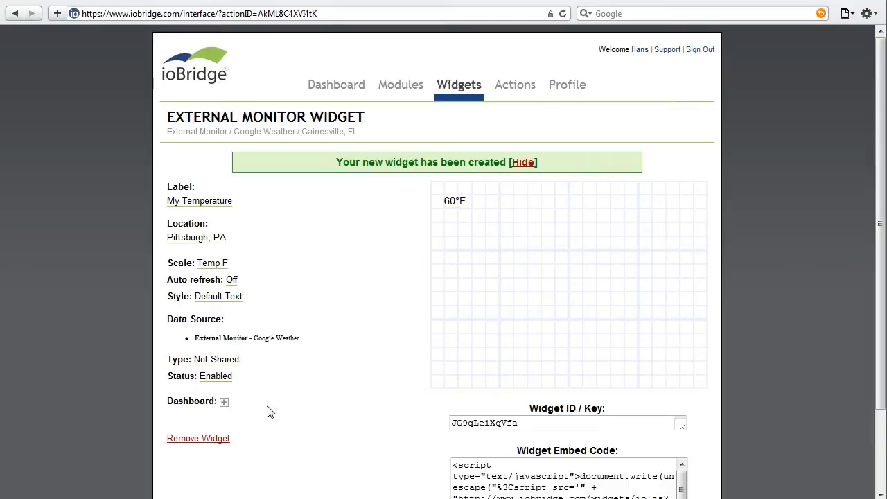
{"action": "left_click", "coordinate": [224, 402]}
{"action": "left_click", "coordinate": [344, 83]}
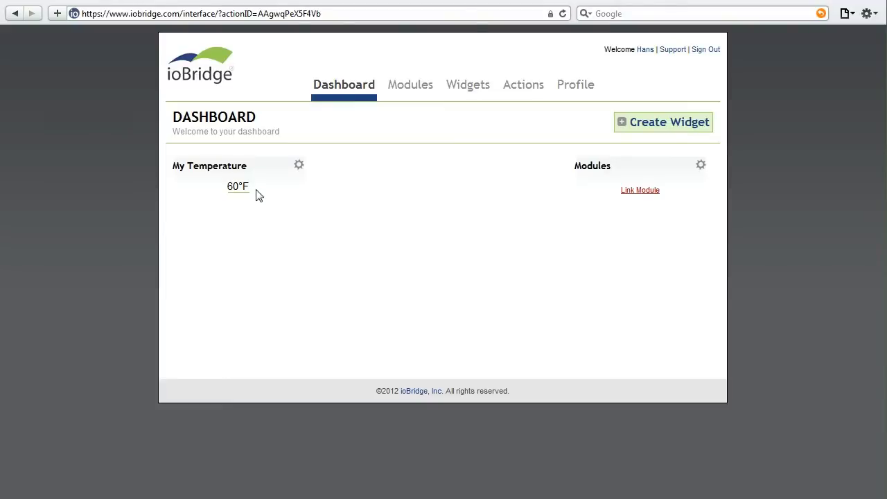
Create a second Google Weather External Monitor widget.
{"action": "left_click", "coordinate": [662, 130]}
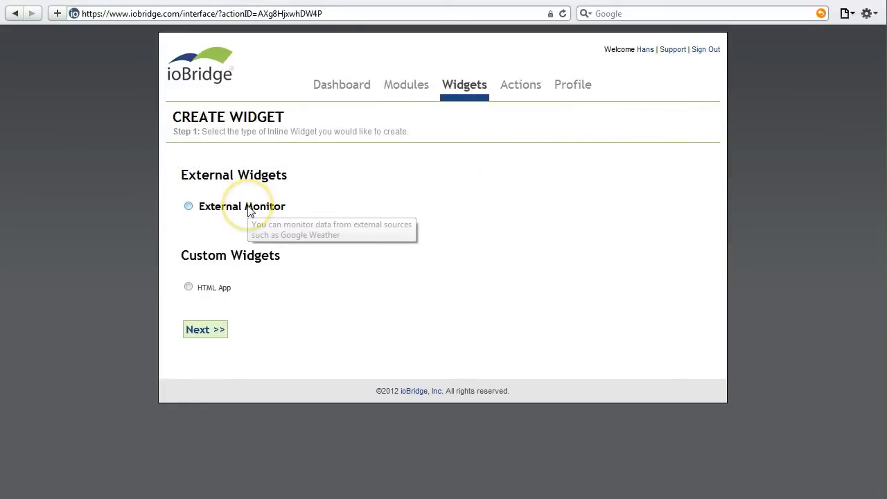
{"action": "left_click", "coordinate": [220, 208]}
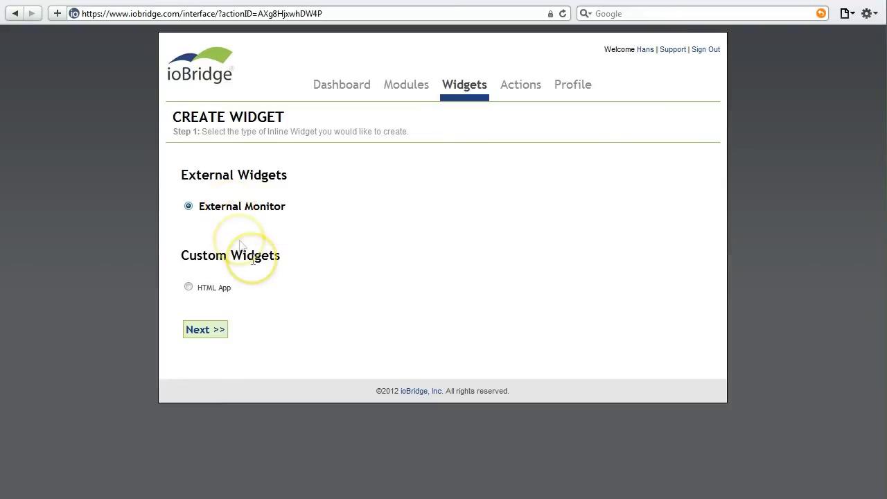
{"action": "left_click", "coordinate": [224, 331]}
{"action": "left_click", "coordinate": [246, 206]}
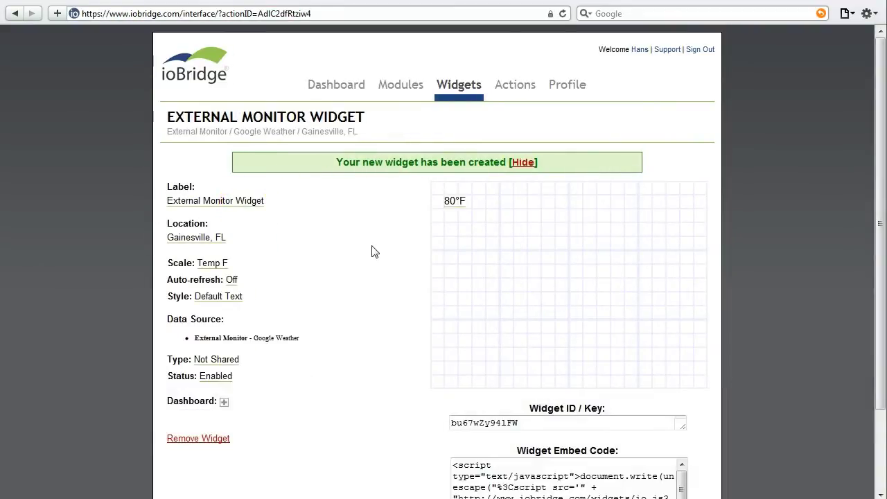
Label the new widget 'Paris Temp' and set its location to Paris.
{"action": "left_click", "coordinate": [234, 199]}
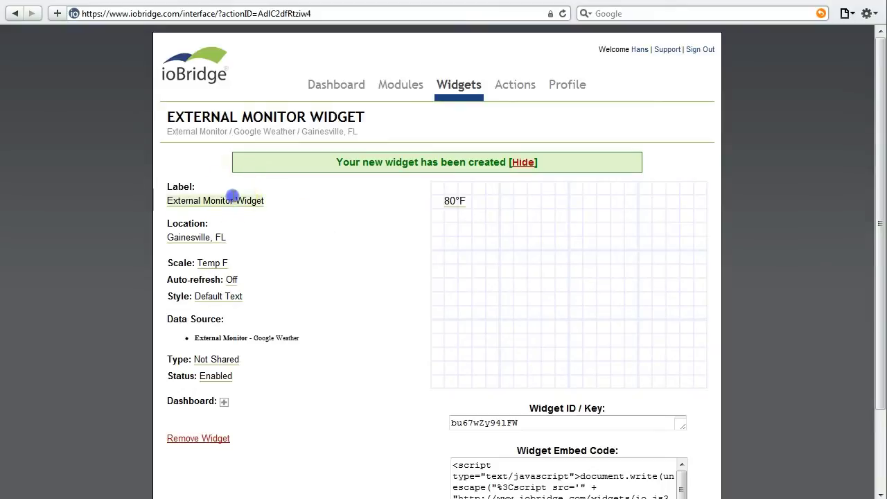
{"action": "type", "text": "Paris"}
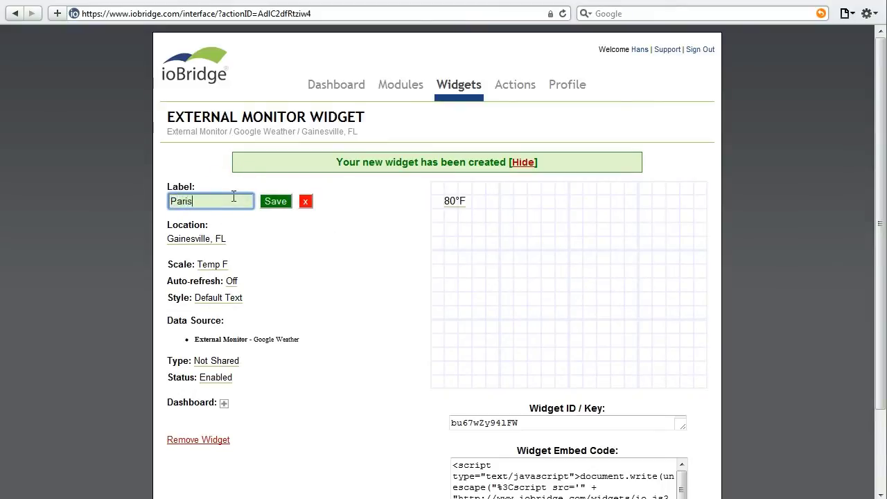
{"action": "type", "text": " Temp"}
{"action": "key", "text": "Return"}
{"action": "left_click", "coordinate": [216, 235]}
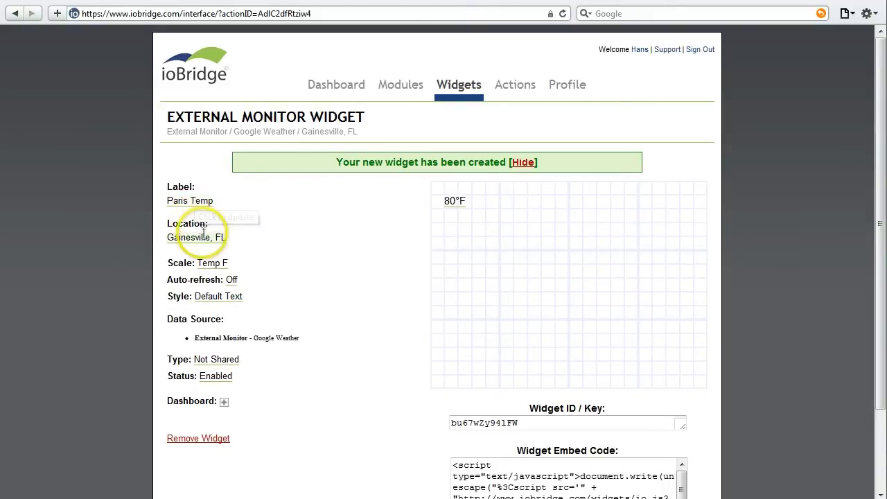
{"action": "type", "text": "P"}
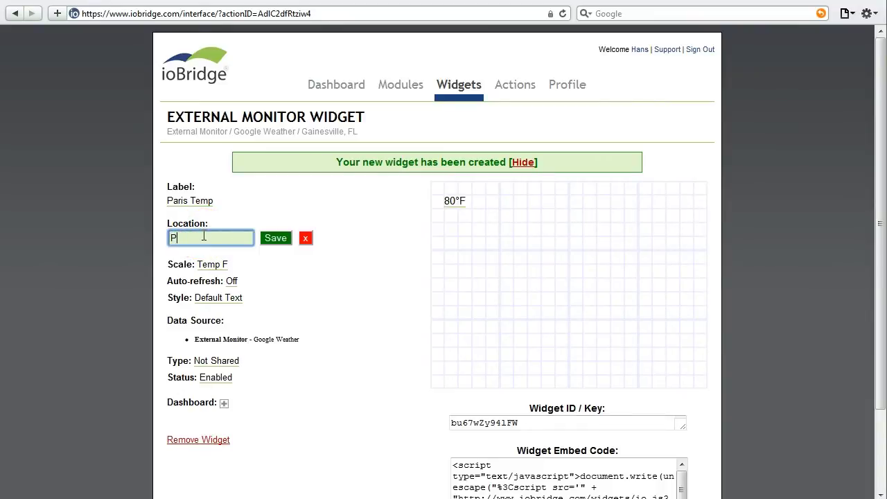
{"action": "type", "text": "aris"}
{"action": "key", "text": "Return"}
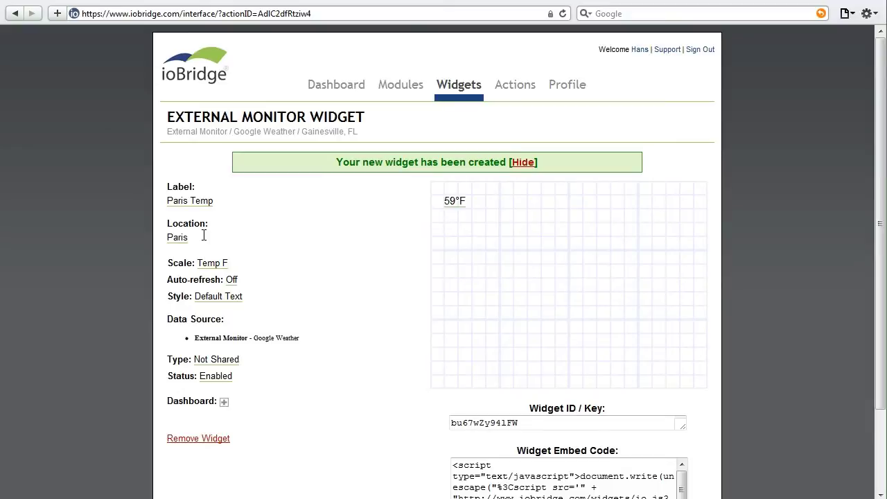
Change the widget's temperature scale to Temp C, so it reads 15°C.
{"action": "left_click", "coordinate": [212, 264]}
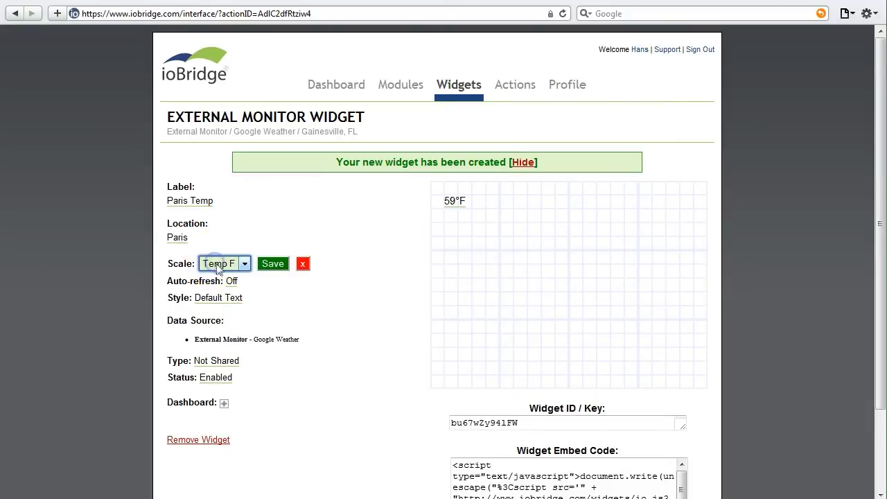
{"action": "left_click", "coordinate": [217, 264]}
{"action": "left_click", "coordinate": [225, 289]}
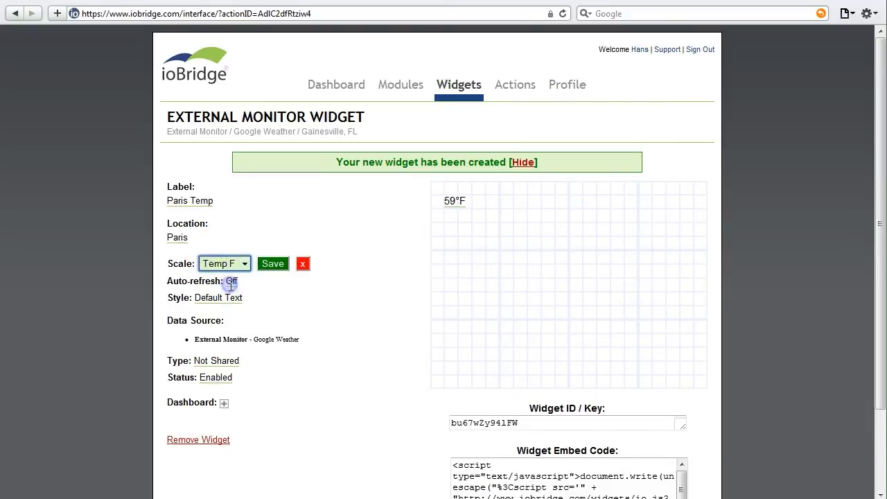
{"action": "left_click", "coordinate": [273, 264]}
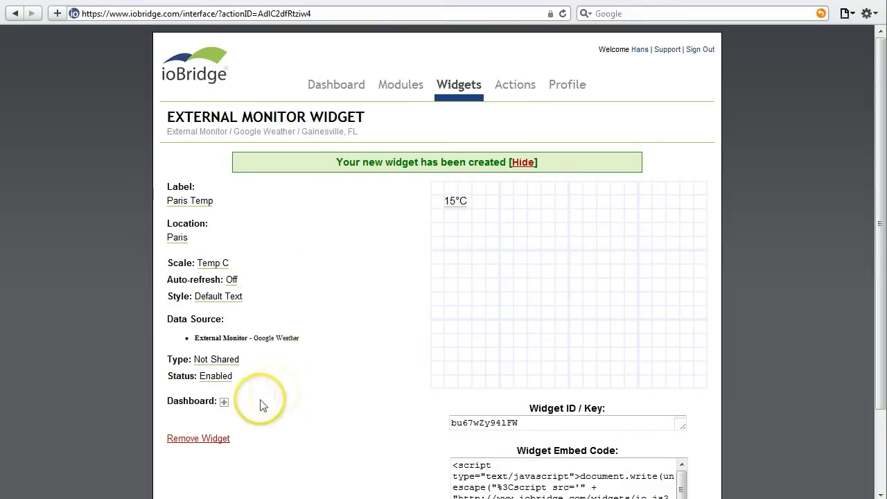
Add Paris Temp to the dashboard and arrange it below My Temperature.
{"action": "left_click", "coordinate": [224, 402]}
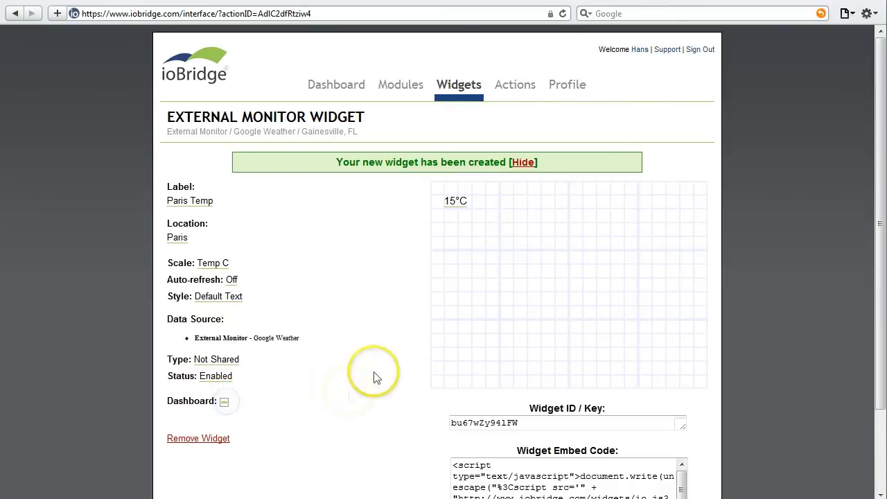
{"action": "left_click", "coordinate": [344, 90]}
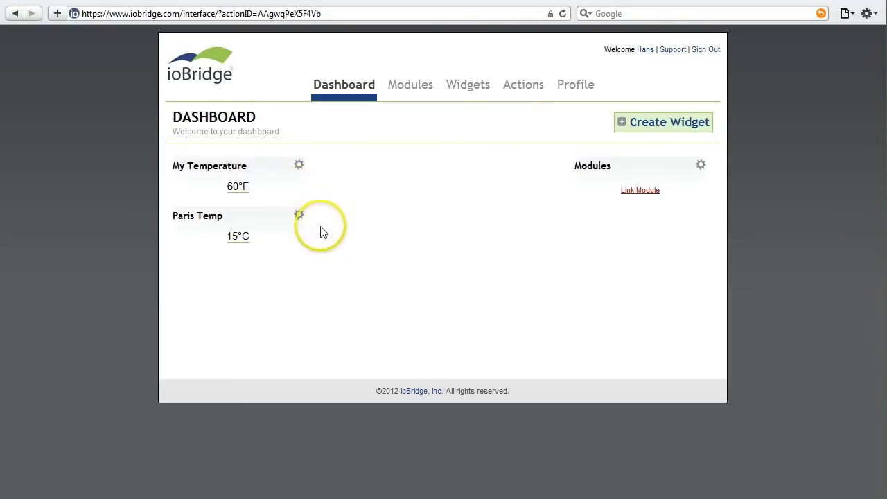
{"action": "left_click_drag", "start_coordinate": [233, 215], "coordinate": [235, 175]}
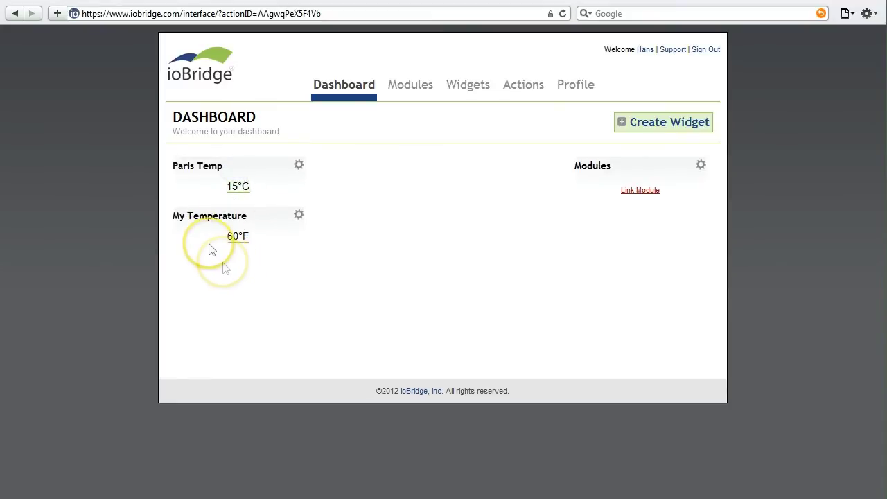
{"action": "left_click_drag", "start_coordinate": [200, 212], "coordinate": [199, 182]}
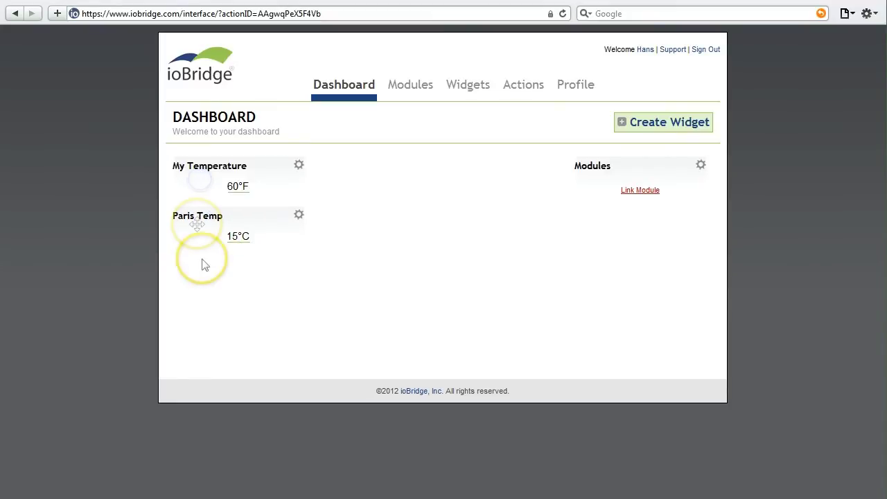
Launch ioApp on the iPhone simulator and select the Email field on its Settings screen.
{"action": "left_click", "coordinate": [212, 294]}
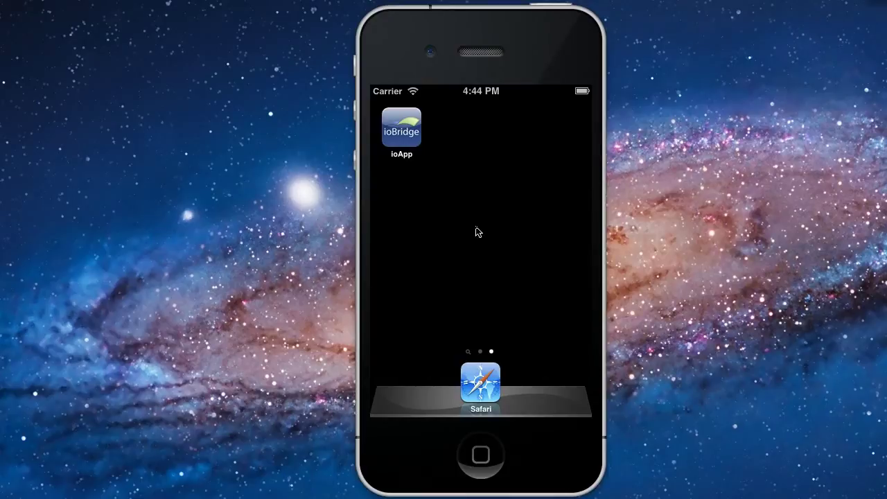
{"action": "left_click", "coordinate": [411, 142]}
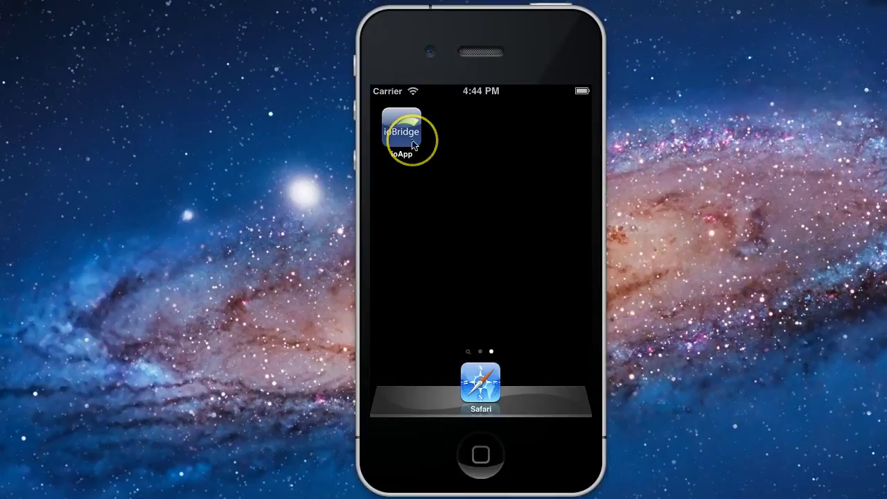
{"action": "left_click", "coordinate": [457, 173]}
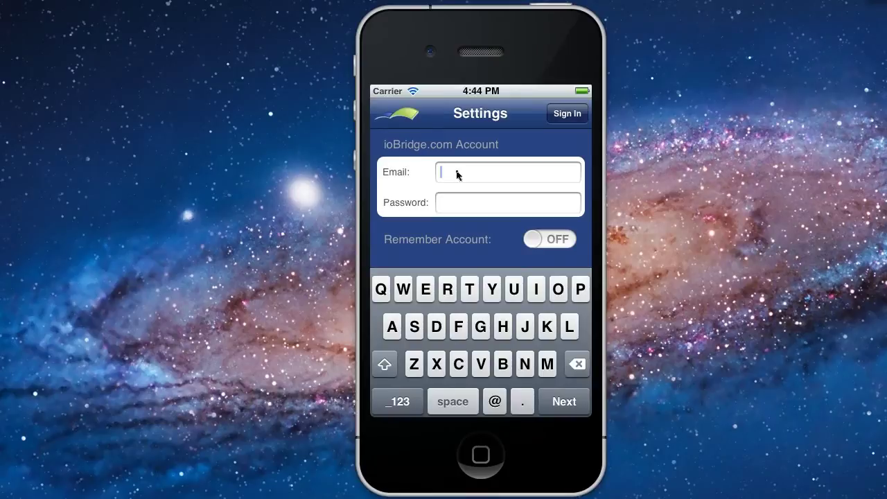
Sign in to ioApp with the account e-mail and password, with Remember Account turned on.
{"action": "key", "text": "Tab"}
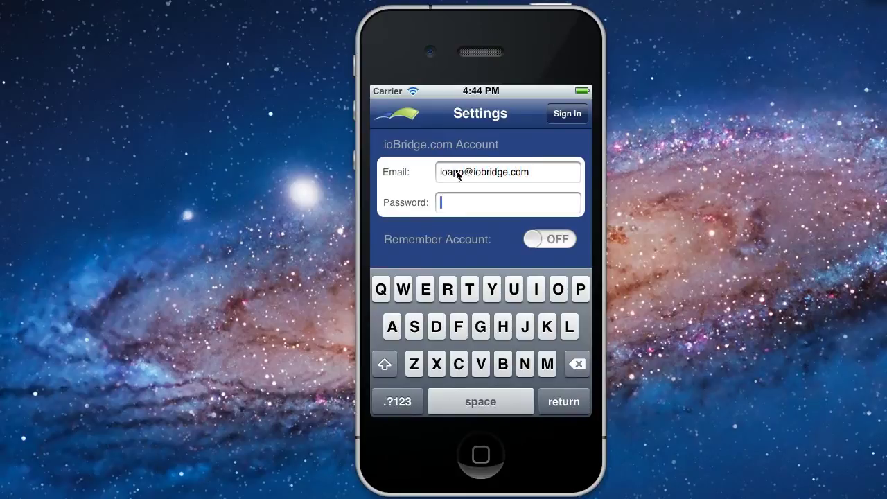
{"action": "type", "text": "password123"}
{"action": "left_click", "coordinate": [458, 177]}
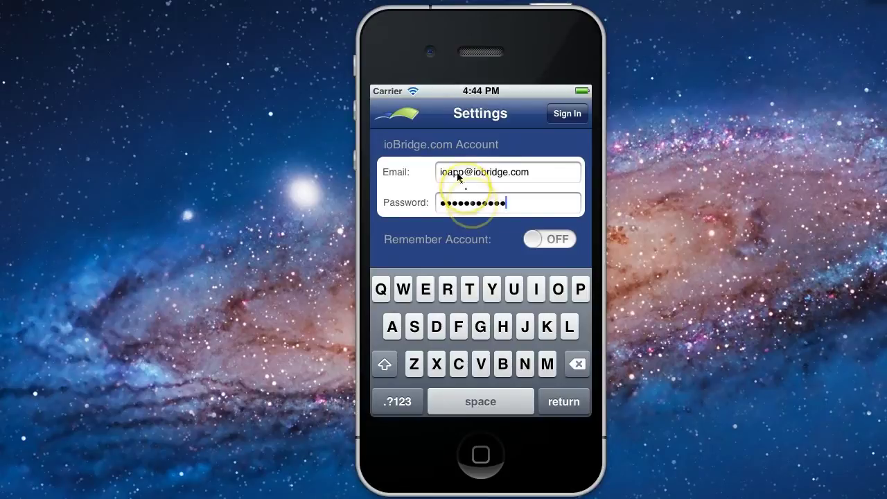
{"action": "left_click", "coordinate": [567, 246]}
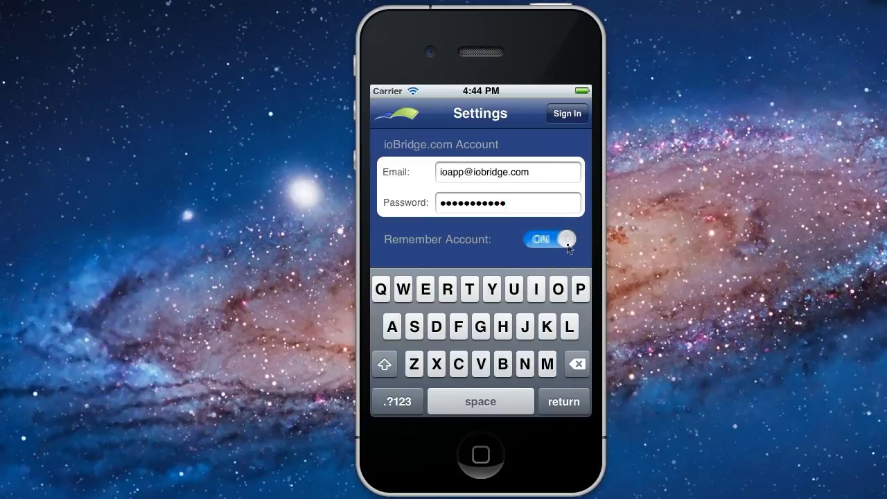
{"action": "left_click", "coordinate": [568, 114]}
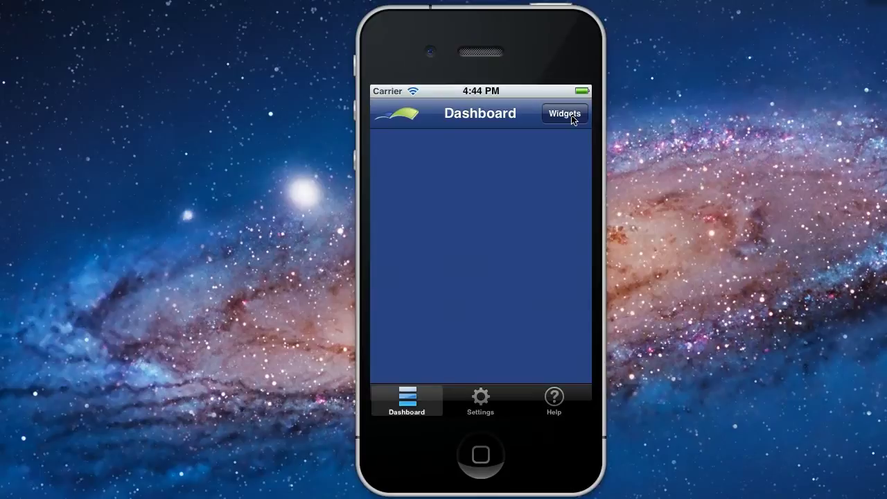
Refresh the widget list and enable Paris Temp and My Temperature on the app dashboard.
{"action": "left_click", "coordinate": [571, 122]}
{"action": "left_click", "coordinate": [572, 119]}
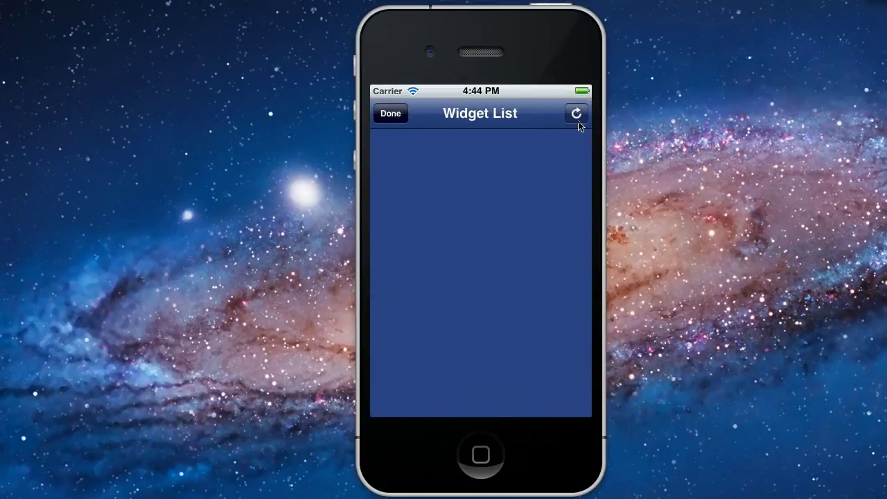
{"action": "left_click", "coordinate": [579, 122]}
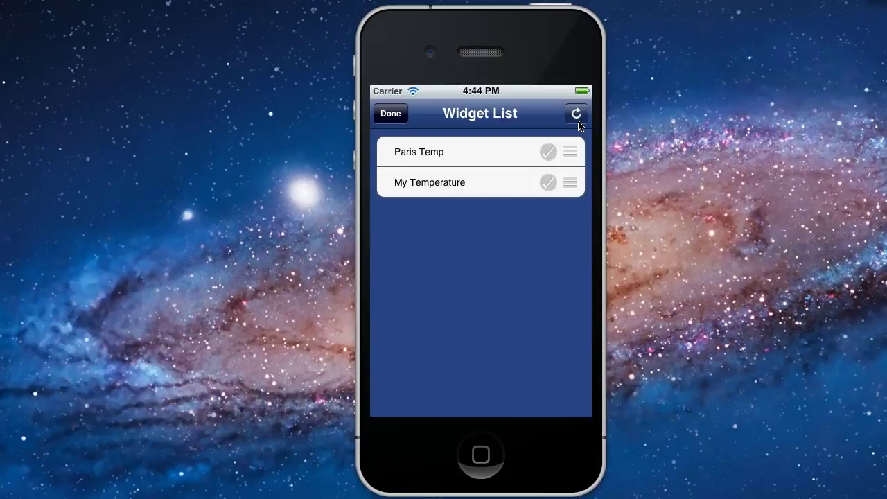
{"action": "left_click", "coordinate": [548, 153]}
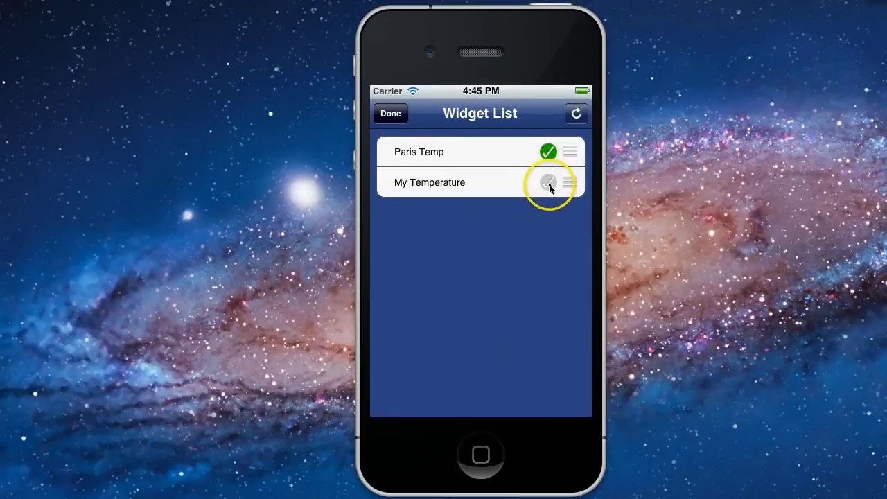
{"action": "left_click", "coordinate": [549, 183]}
{"action": "left_click", "coordinate": [390, 114]}
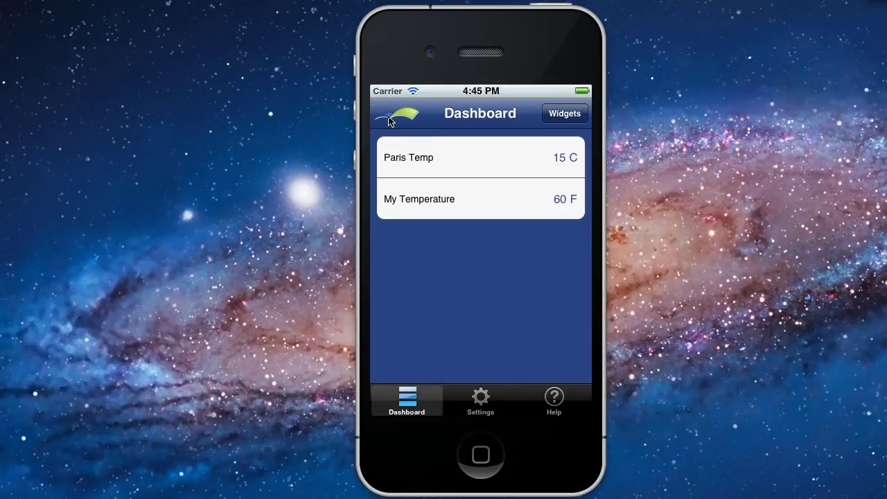
Reorder the widgets so My Temperature sits above Paris Temp.
{"action": "left_click", "coordinate": [565, 115]}
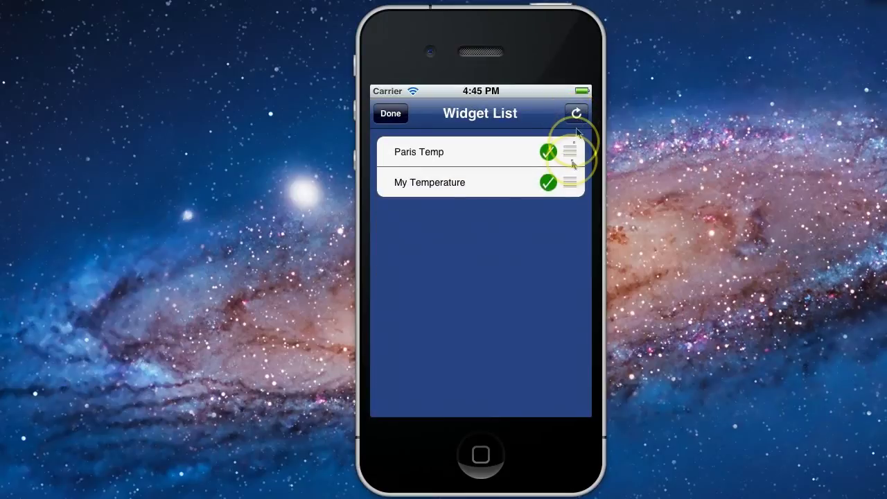
{"action": "left_click_drag", "start_coordinate": [569, 186], "coordinate": [567, 157]}
{"action": "left_click", "coordinate": [392, 115]}
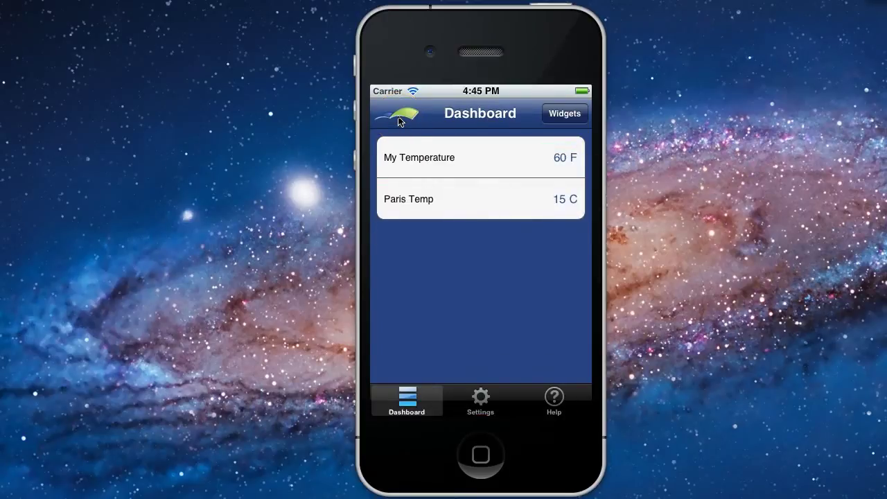
Open the ioBridge Support website from ioApp's Help screen in Safari.
{"action": "left_click", "coordinate": [552, 397]}
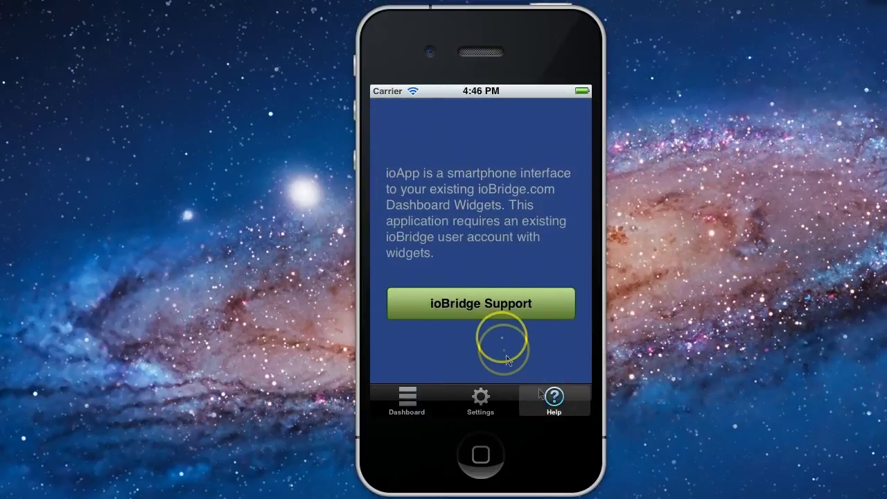
{"action": "left_click", "coordinate": [501, 315]}
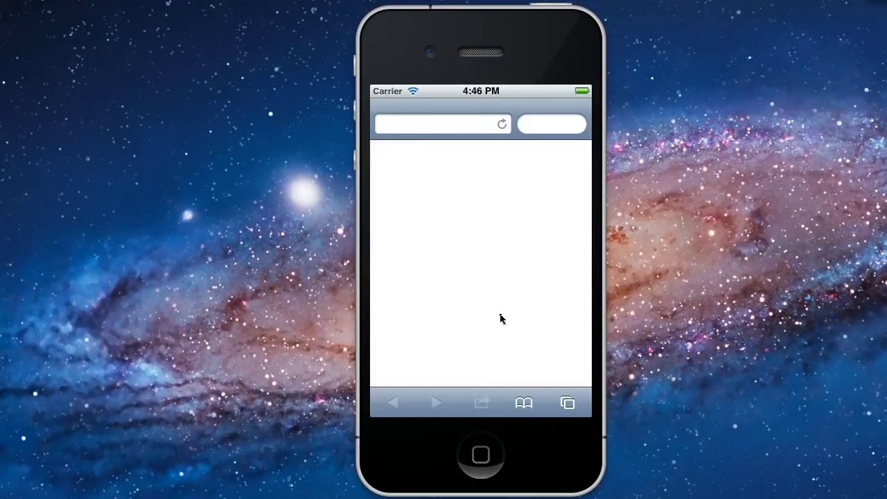